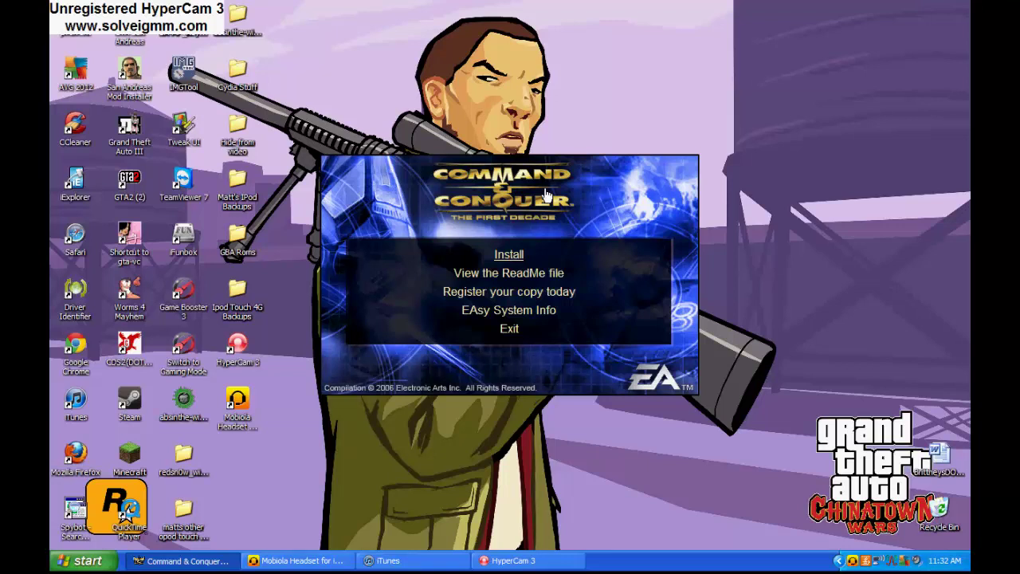
Step: Get the HyperCam recording window out of the way by minimising it
key("alt+F4")
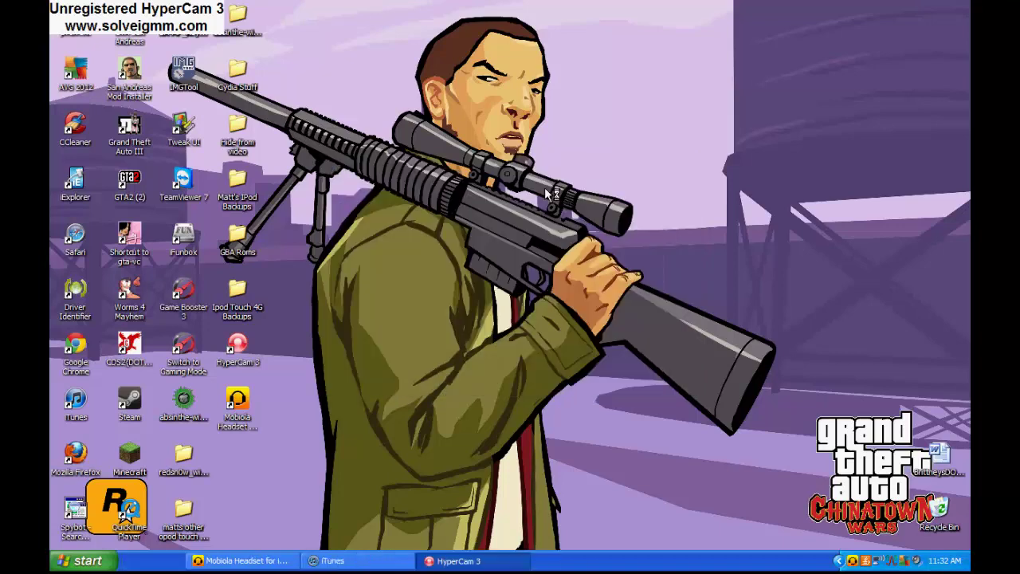
key("alt+Tab")
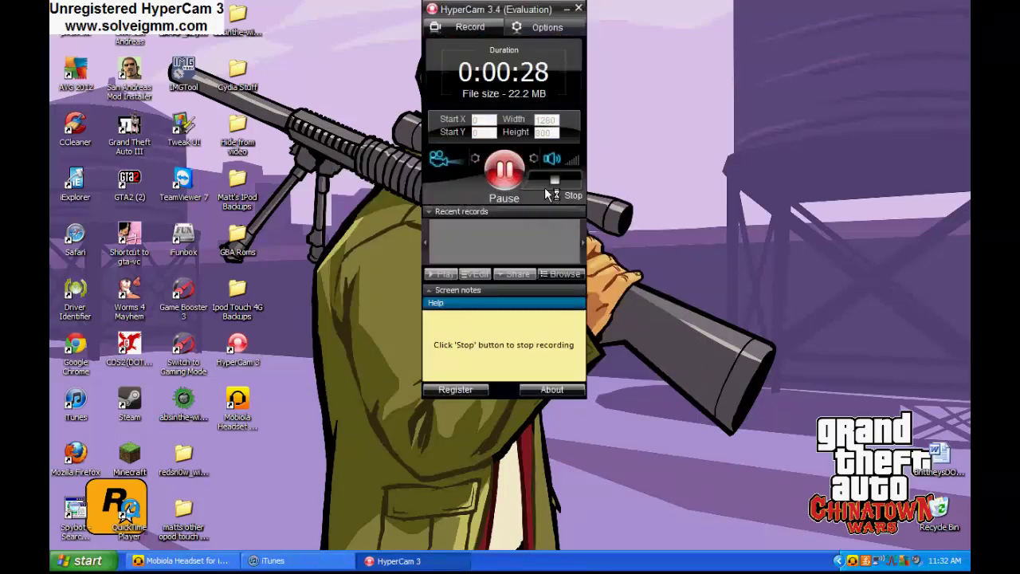
left_click(568, 9)
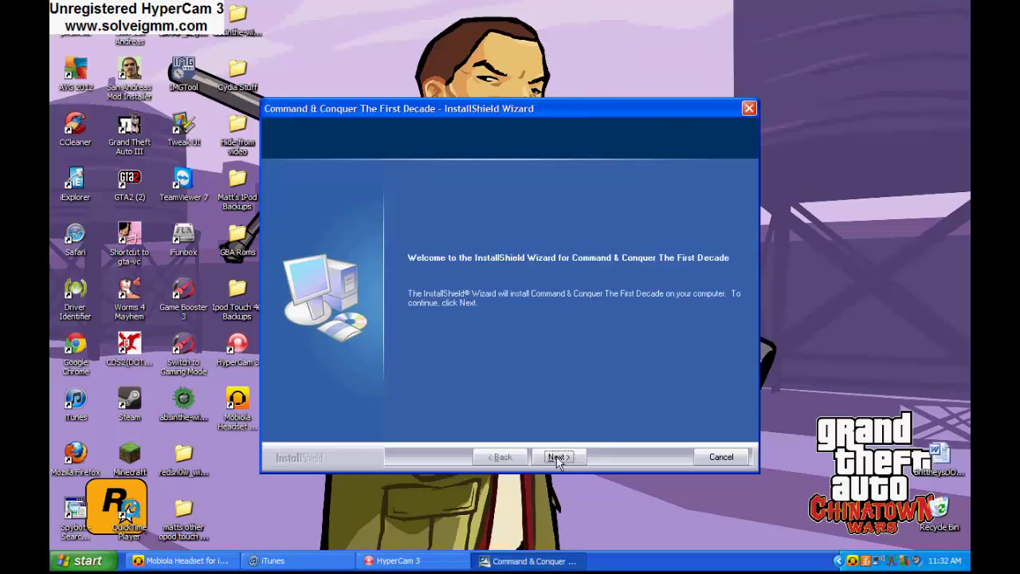
Step: Continue past the InstallShield welcome page to the product code entry
left_click(556, 458)
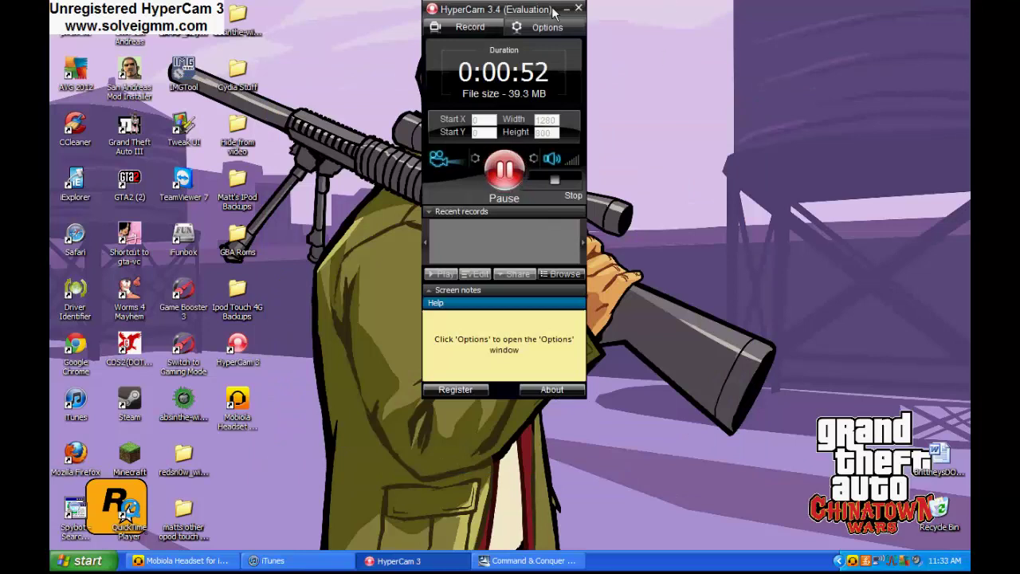
left_click(566, 9)
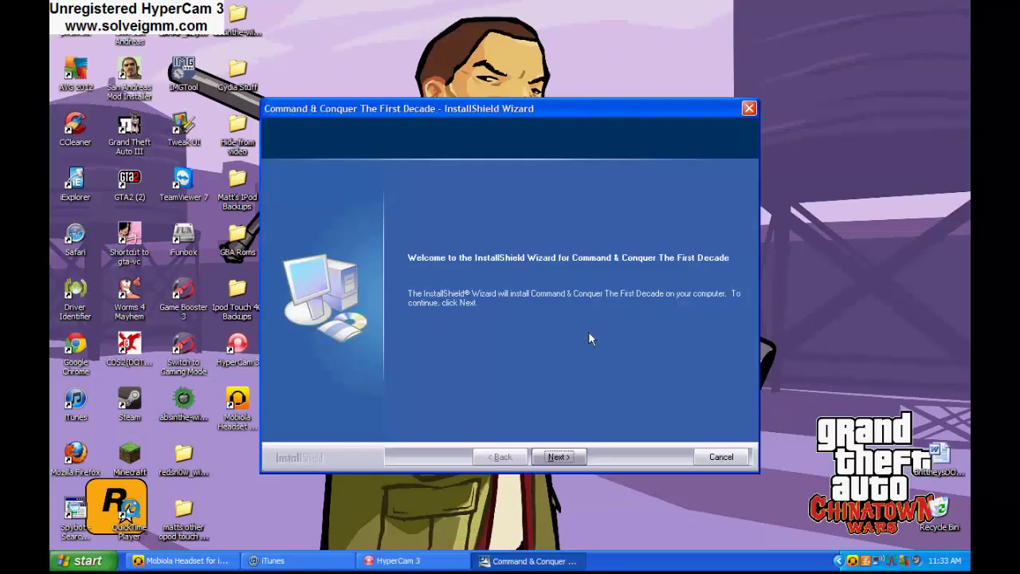
left_click(563, 459)
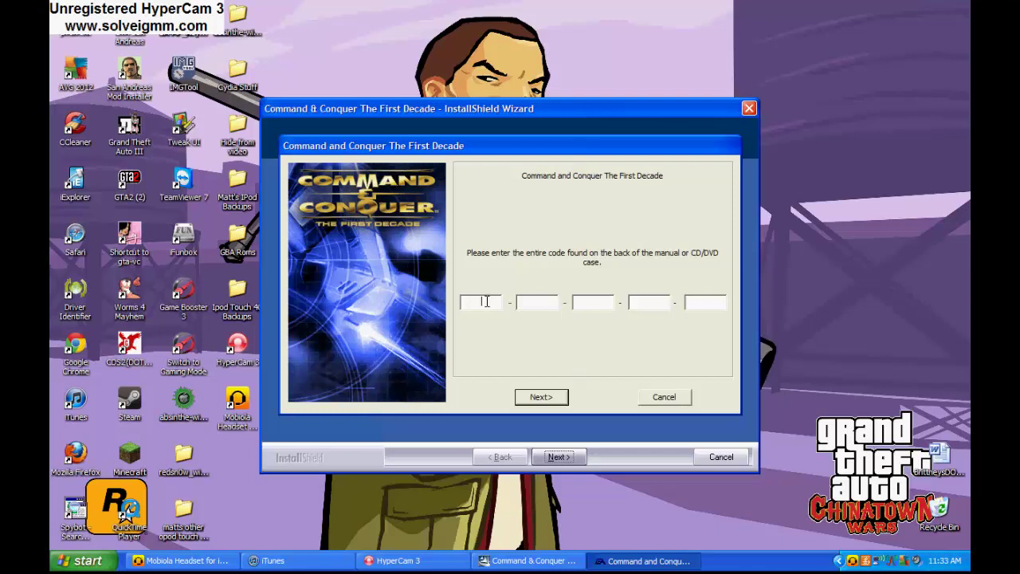
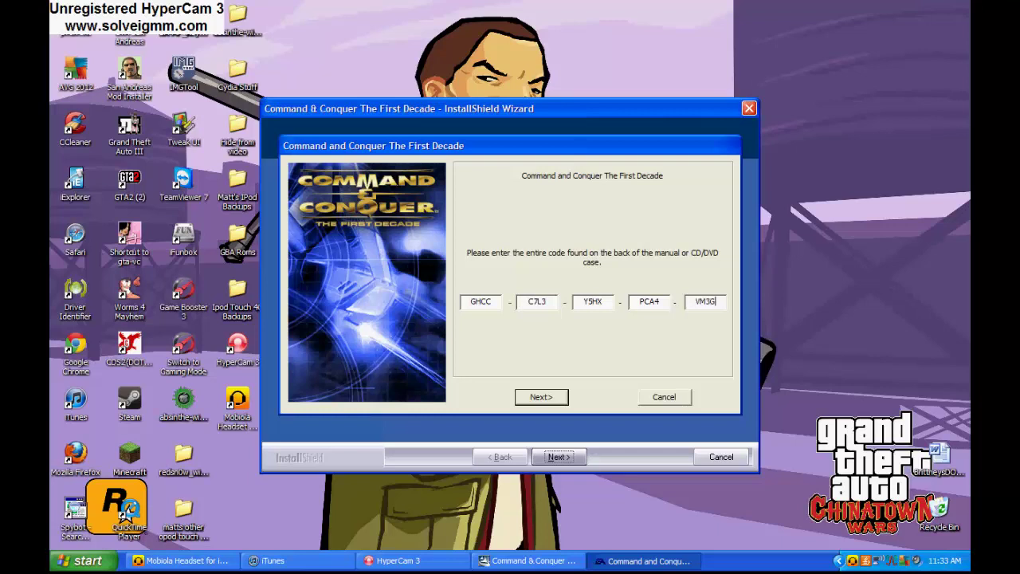
Step: Submit the CD key, choose the Custom setup type, and keep the default install folder
left_click(545, 396)
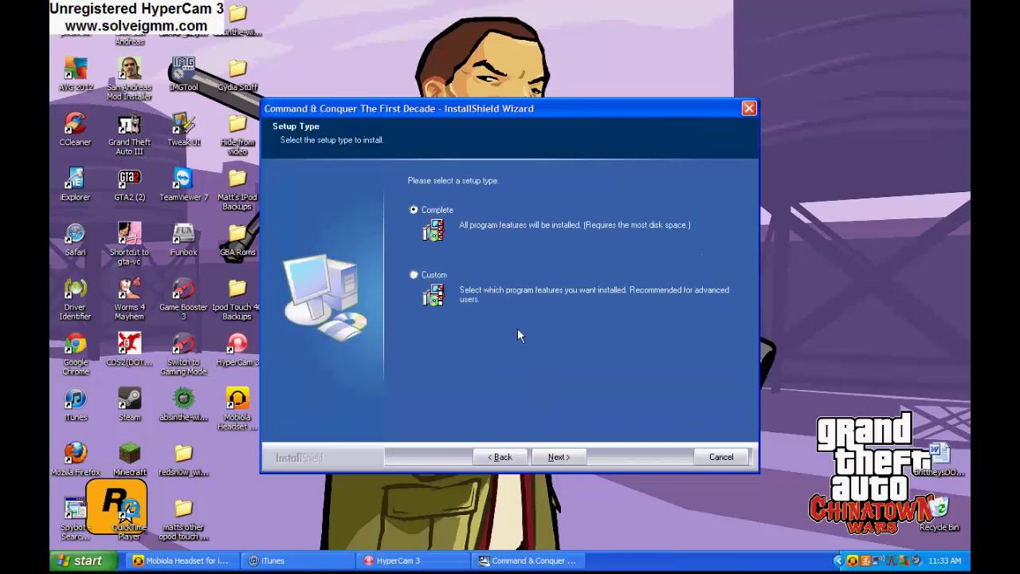
left_click(414, 275)
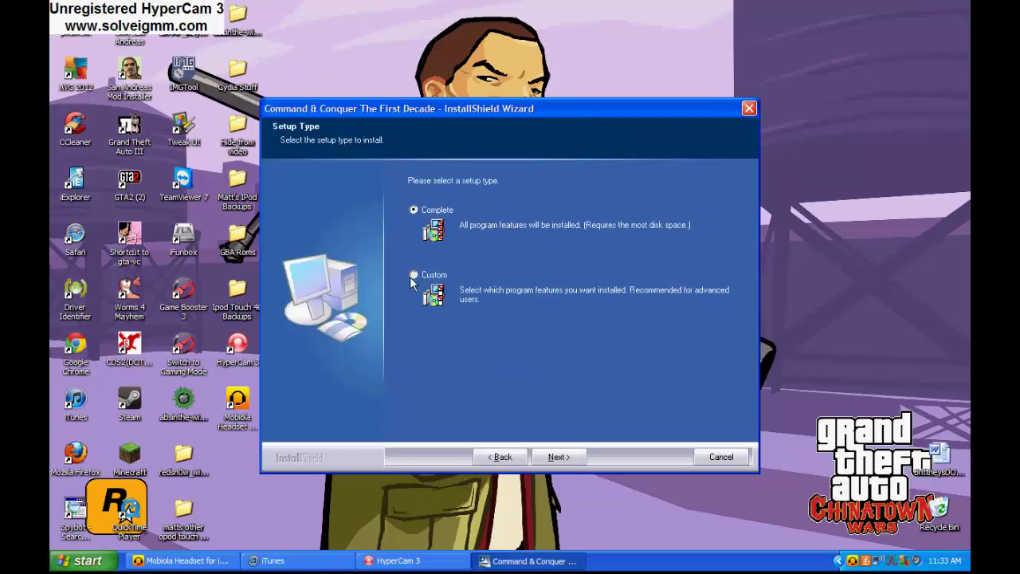
left_click(558, 458)
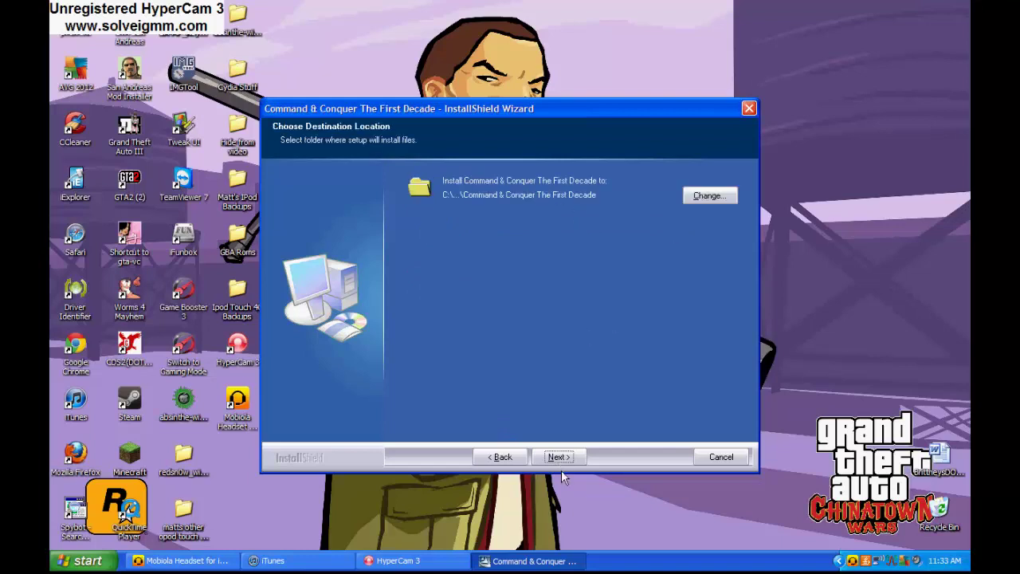
left_click(560, 457)
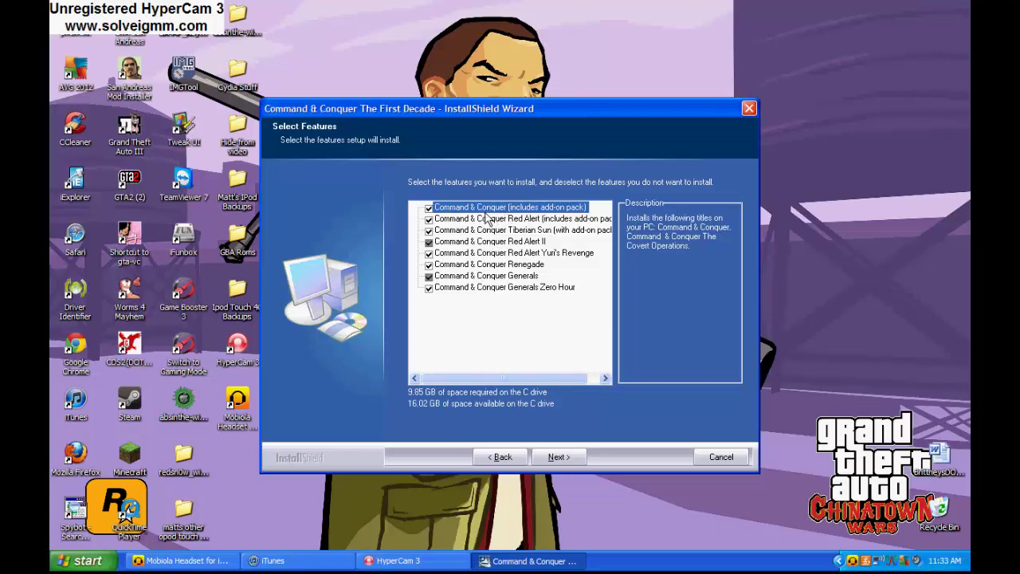
Step: Toggle the titles off and back on, leaving all eight selected (9.85 GB), and confirm
left_click(429, 218)
left_click(429, 229)
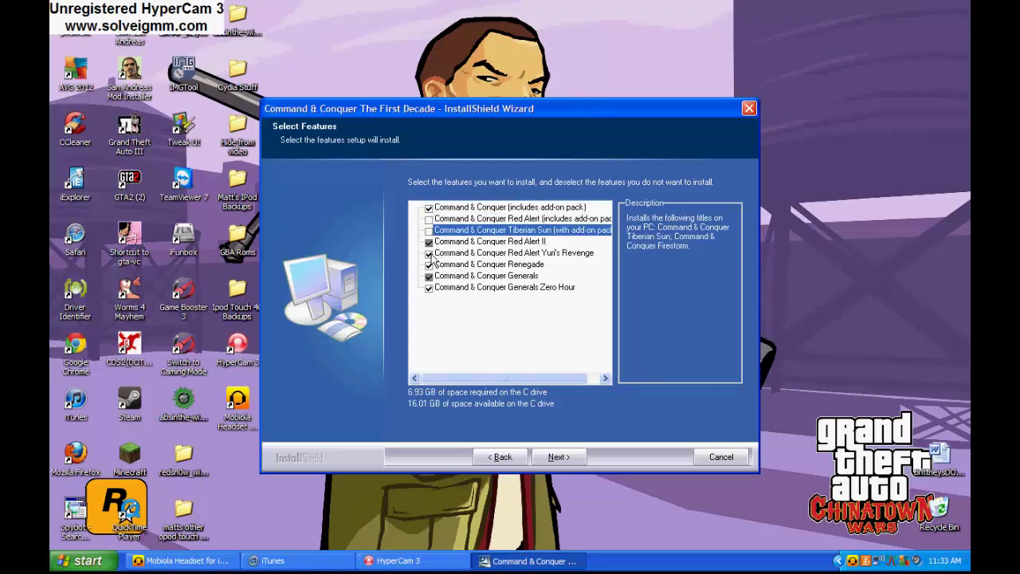
left_click(429, 242)
left_click(429, 253)
left_click(429, 276)
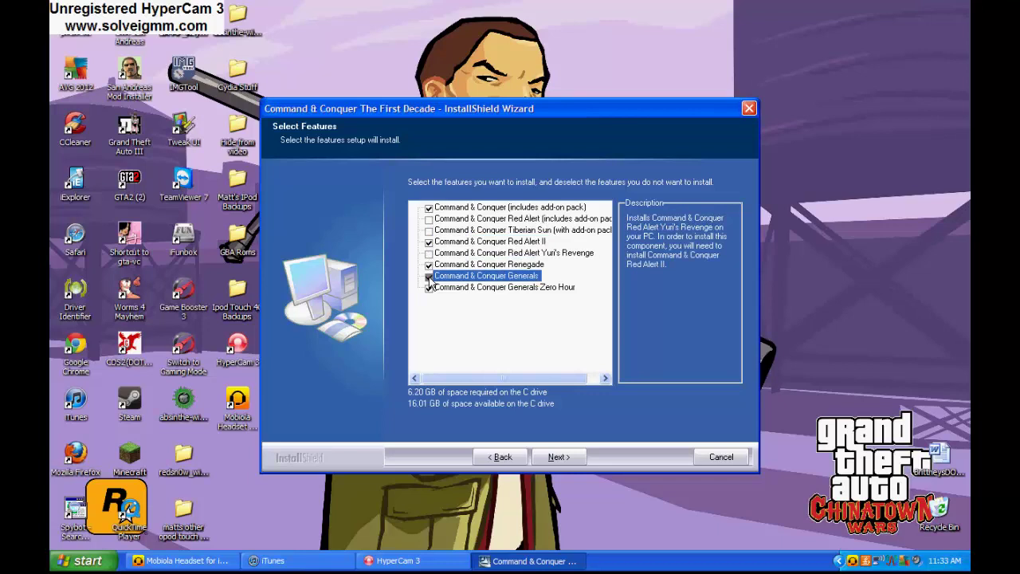
left_click(429, 287)
left_click(429, 276)
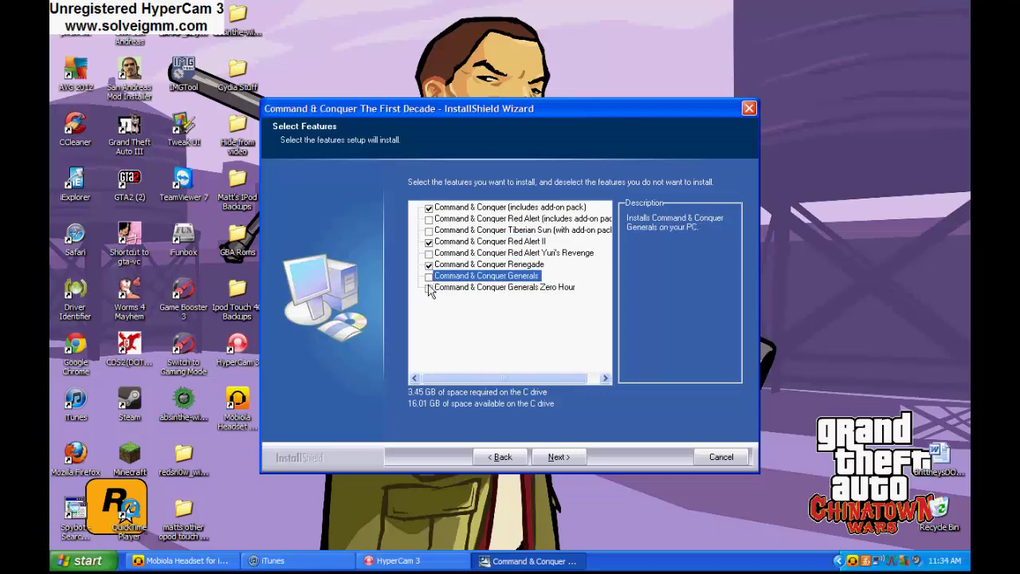
left_click(429, 287)
left_click(429, 287)
left_click(429, 253)
left_click(429, 229)
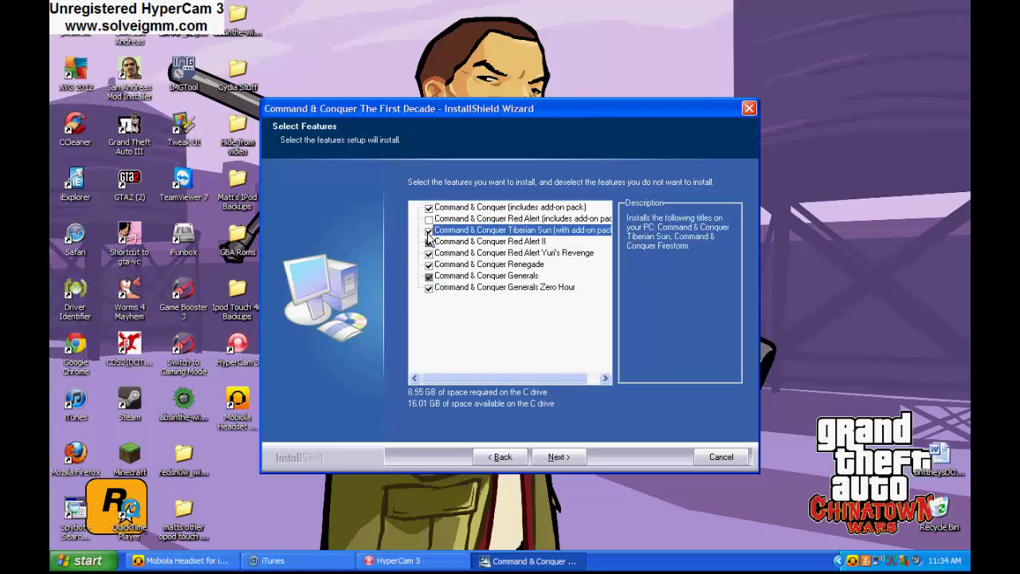
left_click(429, 218)
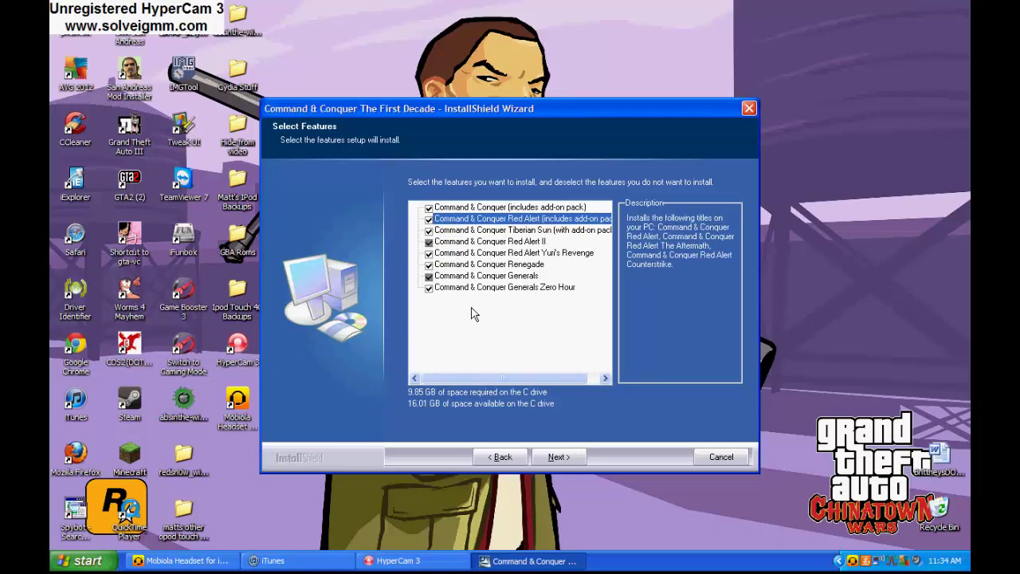
left_click(562, 458)
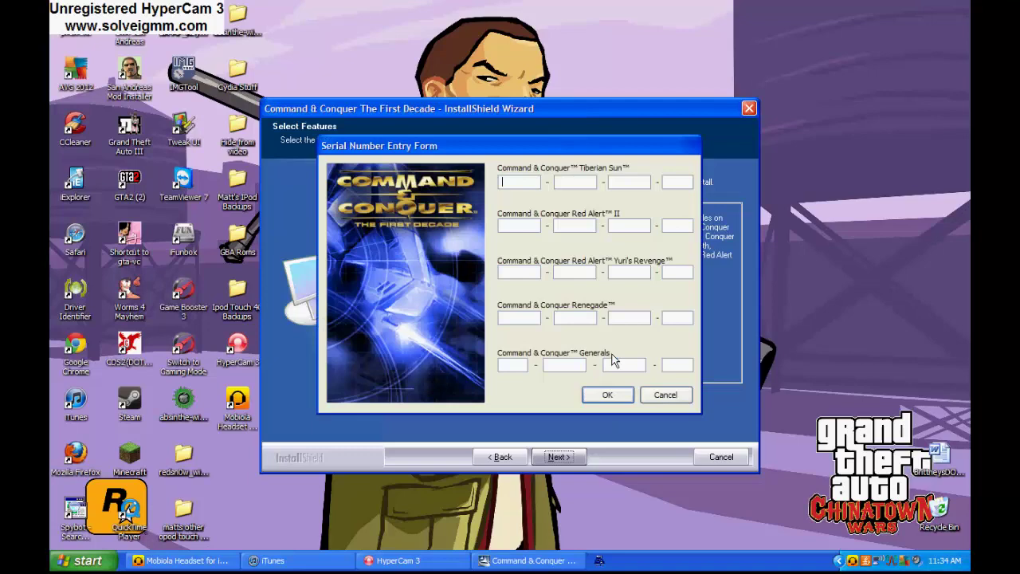
Step: Move the Serial Number Entry Form aside and type the Tiberian Sun serial, fixing a wrong digit
left_click_drag(474, 146, 508, 175)
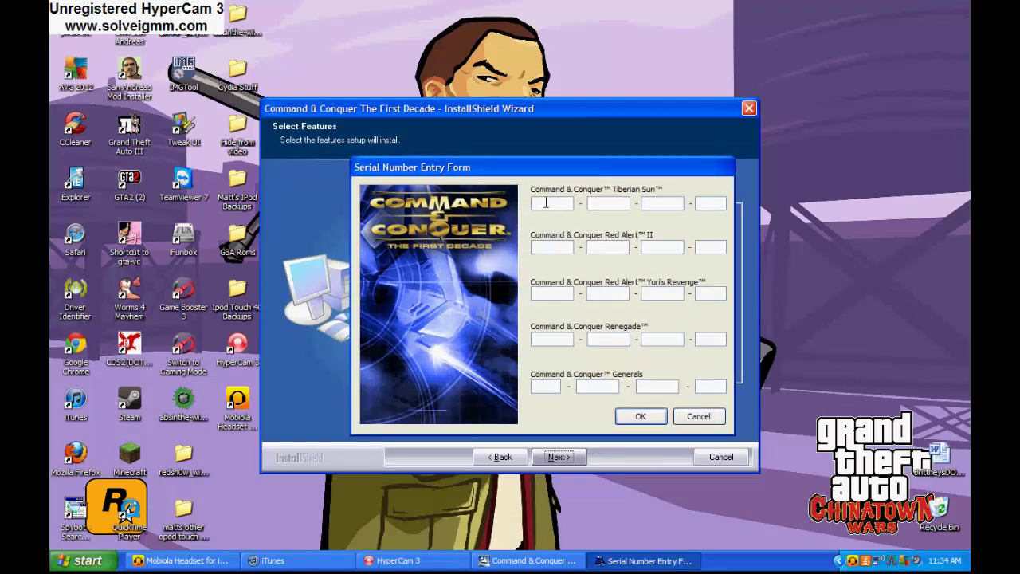
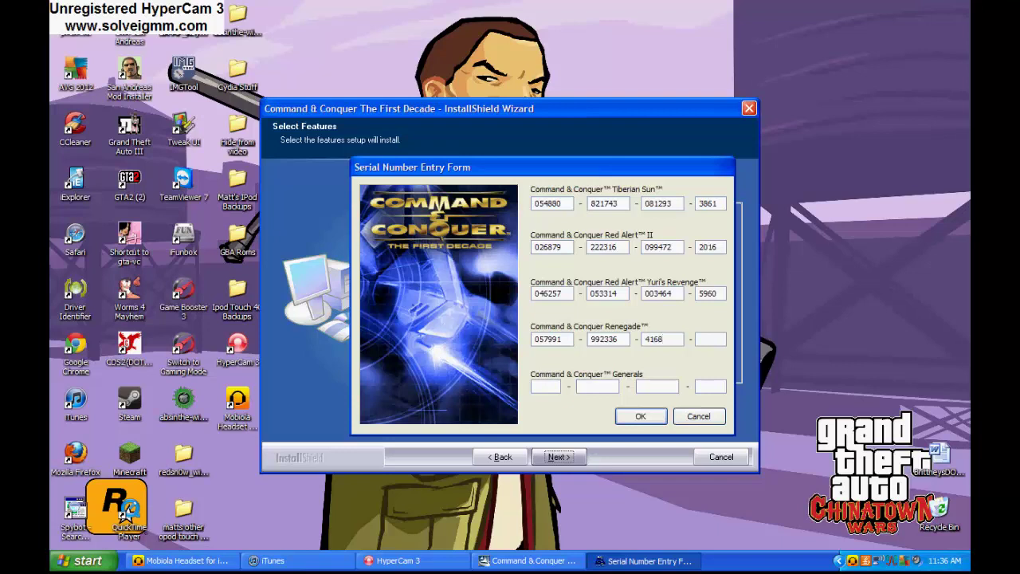
Step: Fix the last digit of the second Generals serial box, finish the key, and submit all serials
left_click(612, 386)
key("BackSpace")
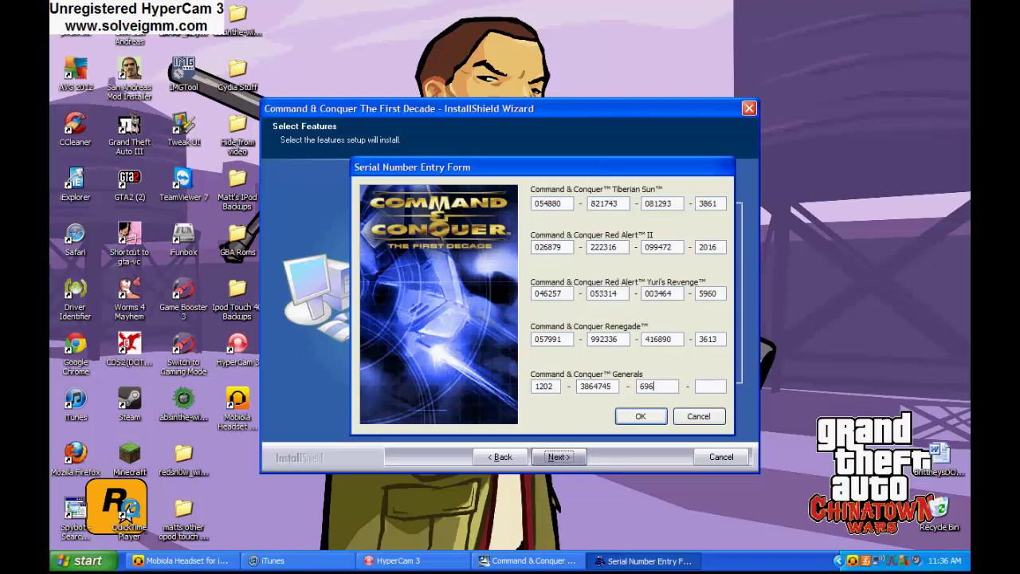
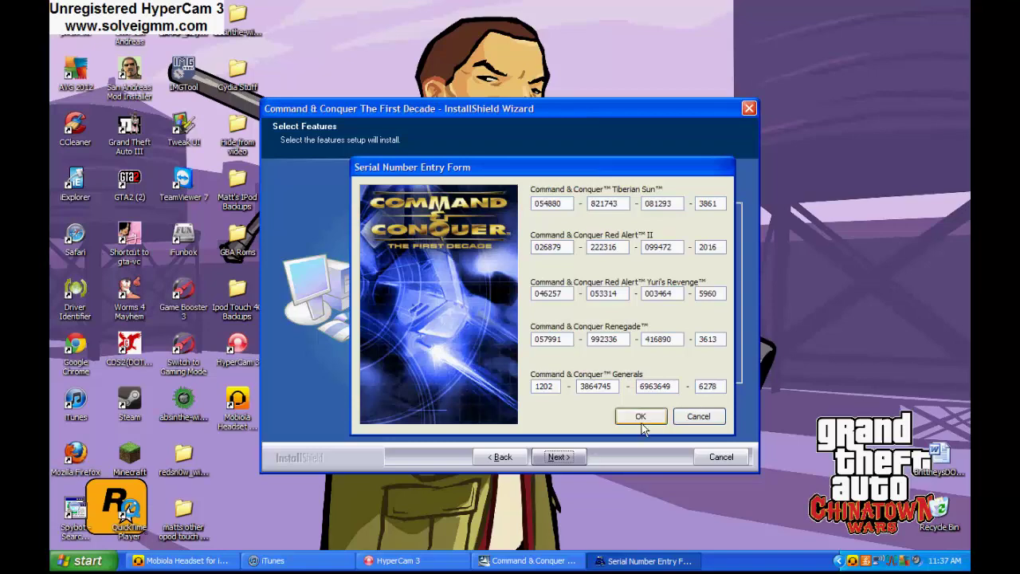
left_click(647, 416)
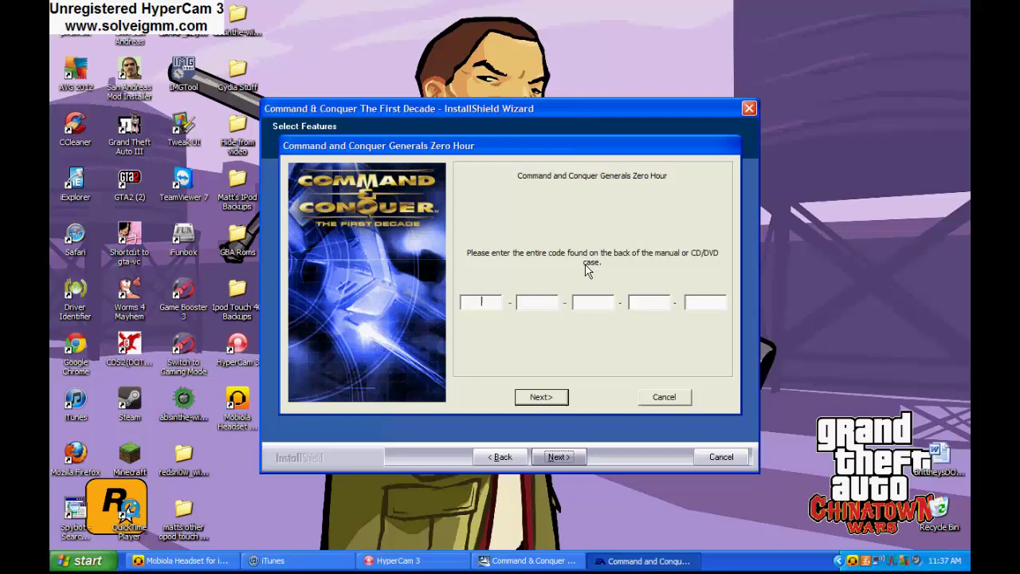
Step: Advance to Ready to Install and start the installation so files begin copying
left_click(549, 399)
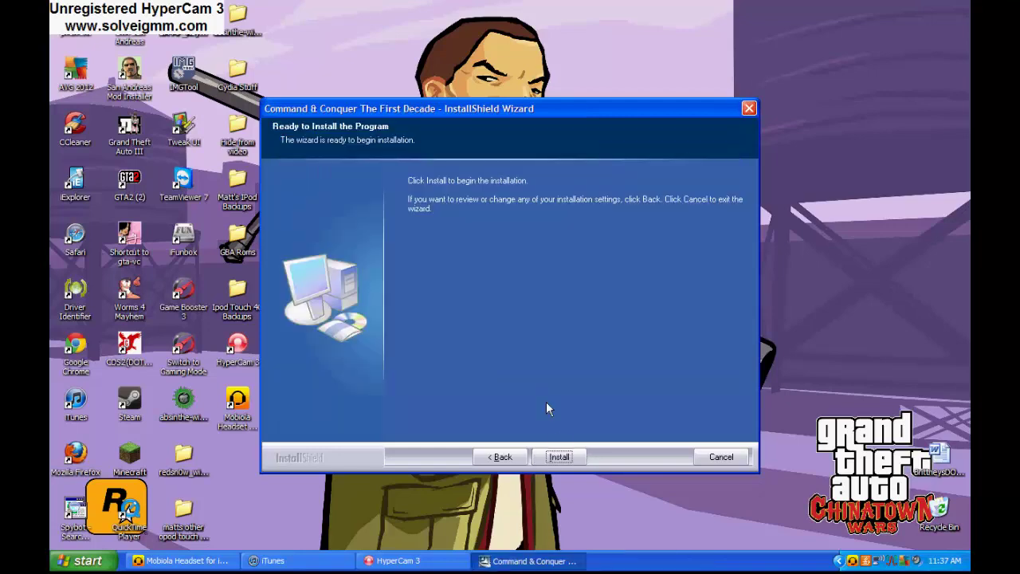
left_click(560, 456)
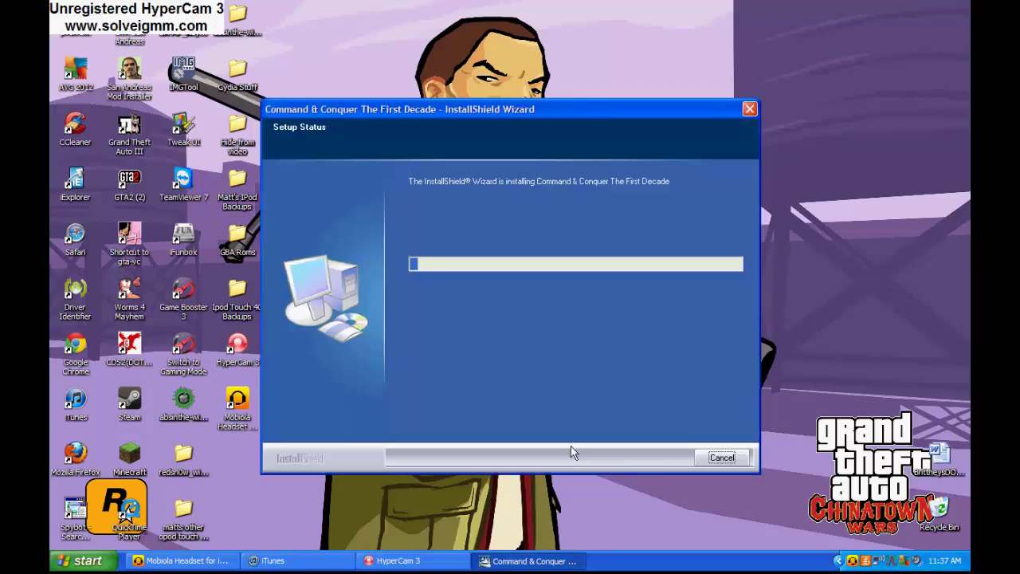
left_click(430, 563)
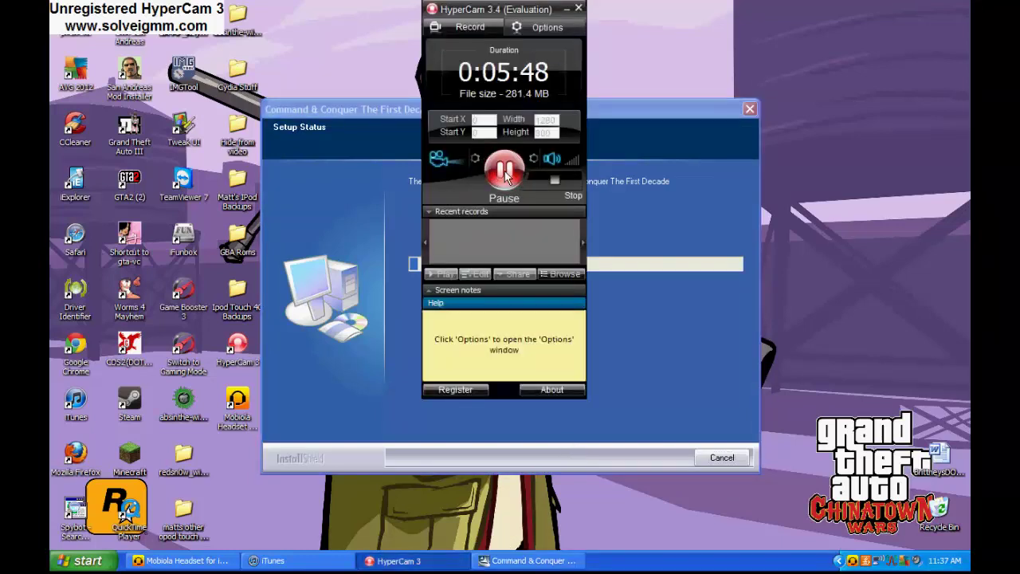
left_click(507, 170)
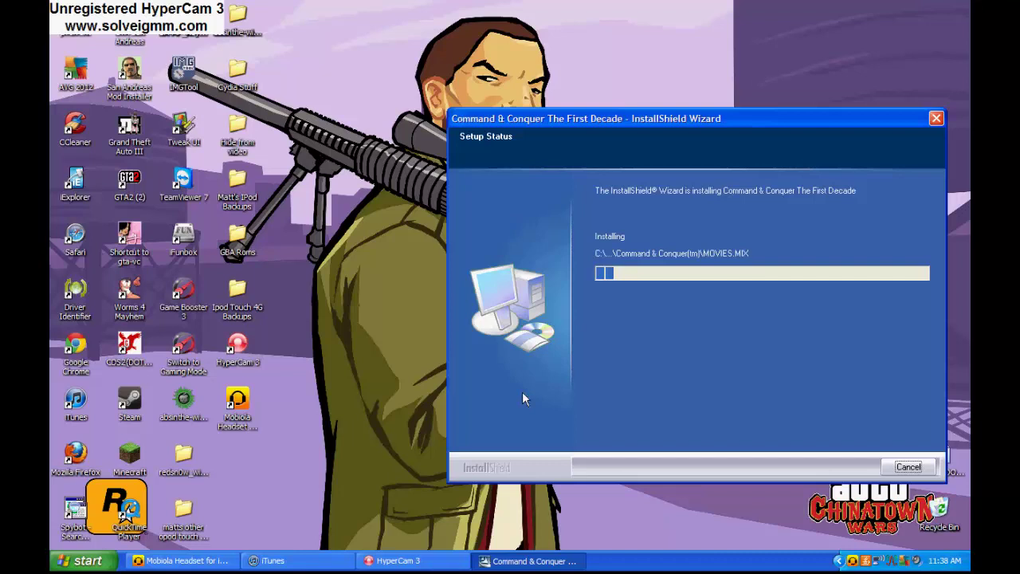
left_click(437, 563)
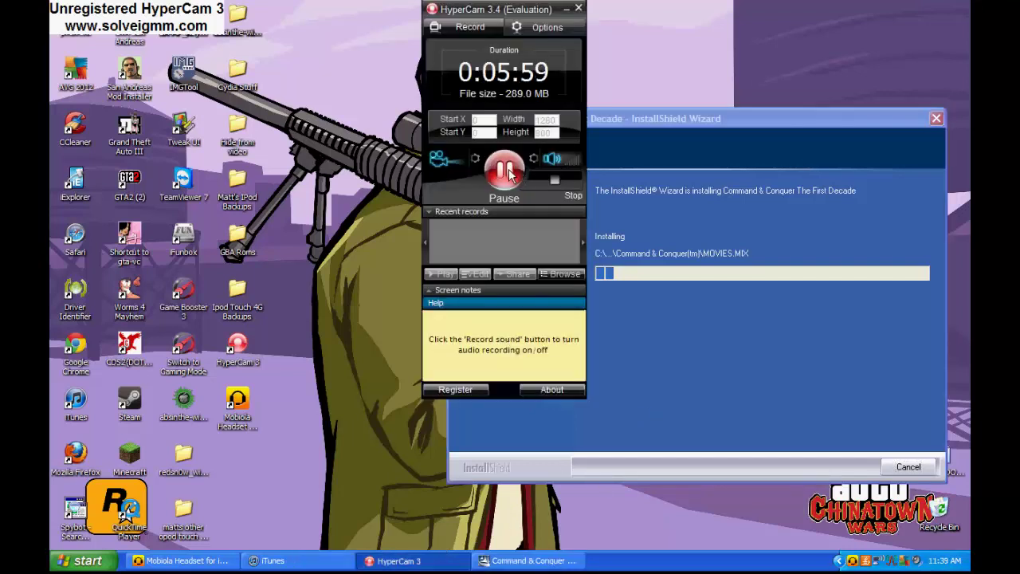
left_click(511, 176)
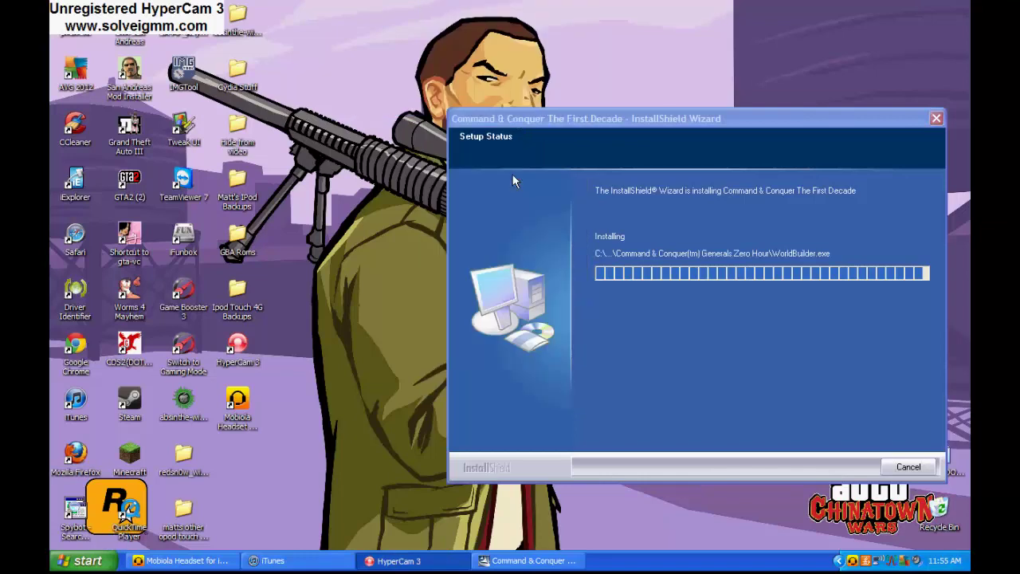
Step: Shift the installer window left and move the new Command & Conquer shortcut to the desktop's top
left_click_drag(733, 122, 597, 112)
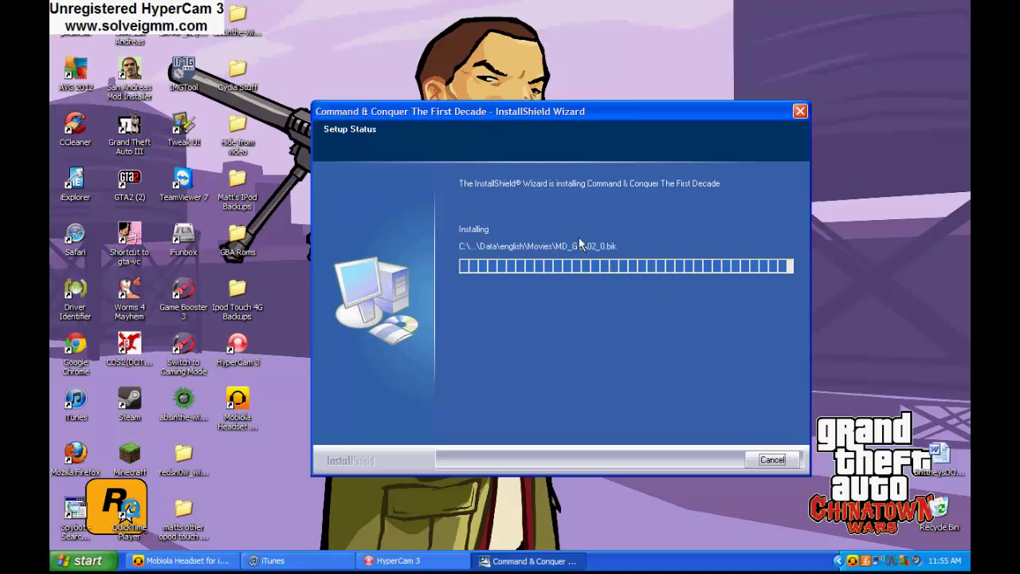
mouse_move(599, 108)
left_mouse_down()
mouse_move(593, 102)
mouse_move(557, 131)
mouse_move(586, 103)
left_mouse_up()
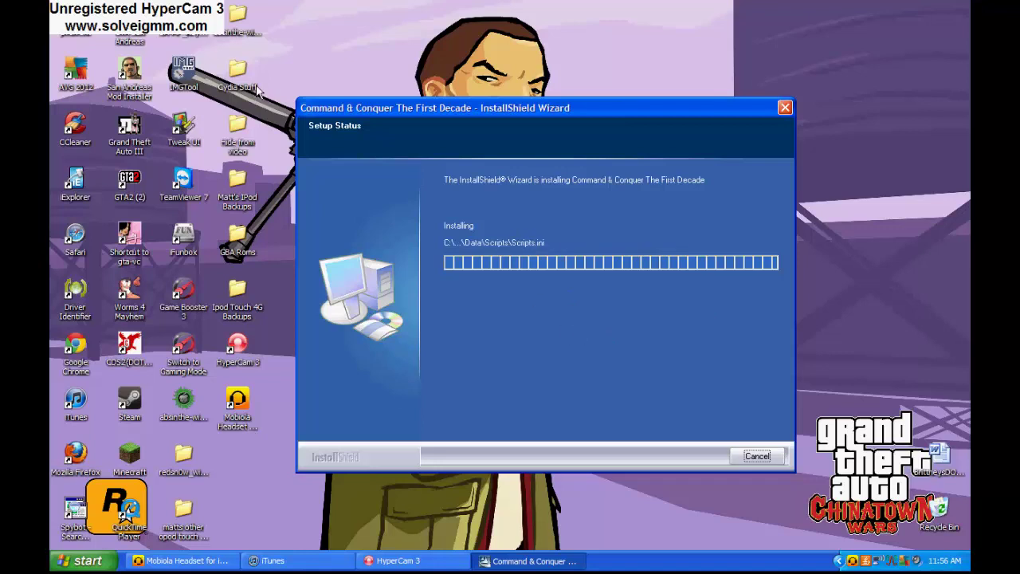
left_click(289, 45)
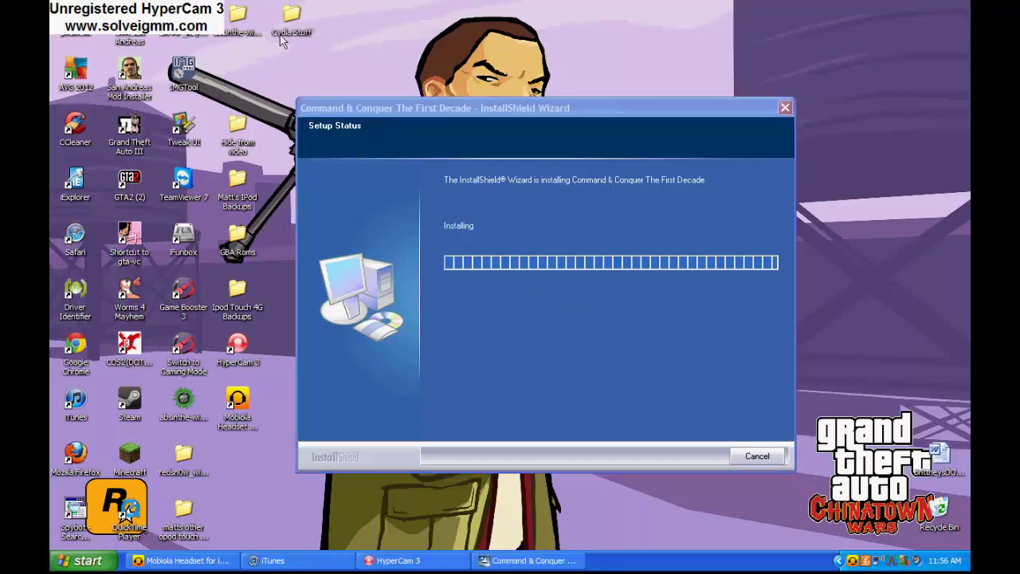
left_click(288, 25)
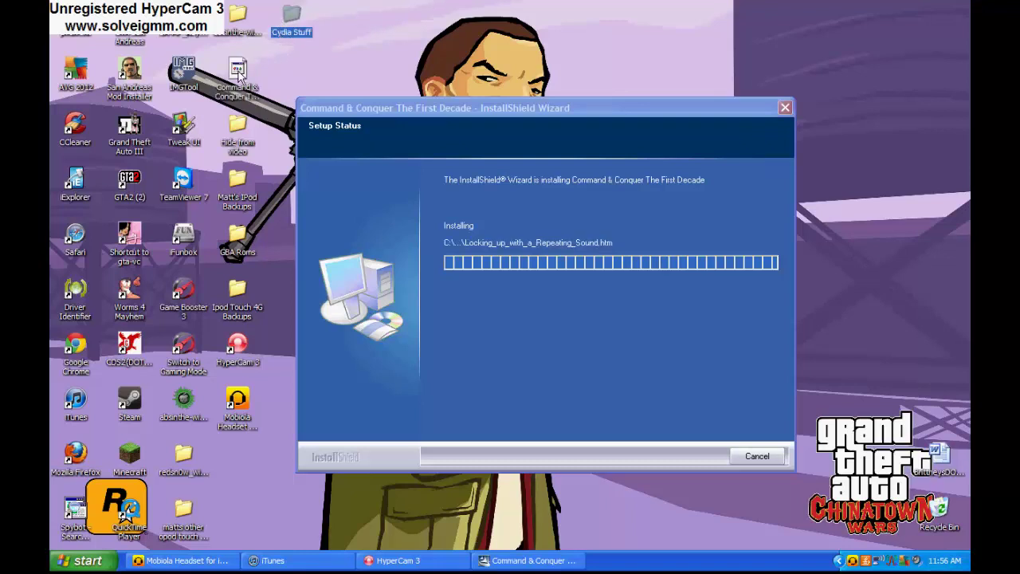
left_click(249, 82)
left_click_drag(539, 26, 606, 24)
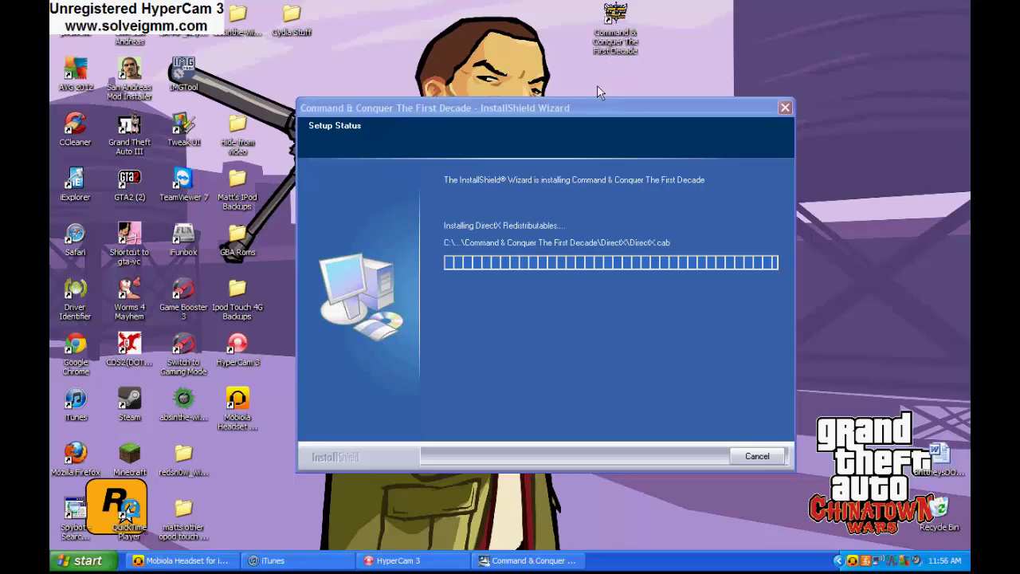
Step: Move the wizard down-right and return the Cydia Stuff and Ipod Touch 4G Backups folders to their spots
left_click_drag(612, 111, 664, 188)
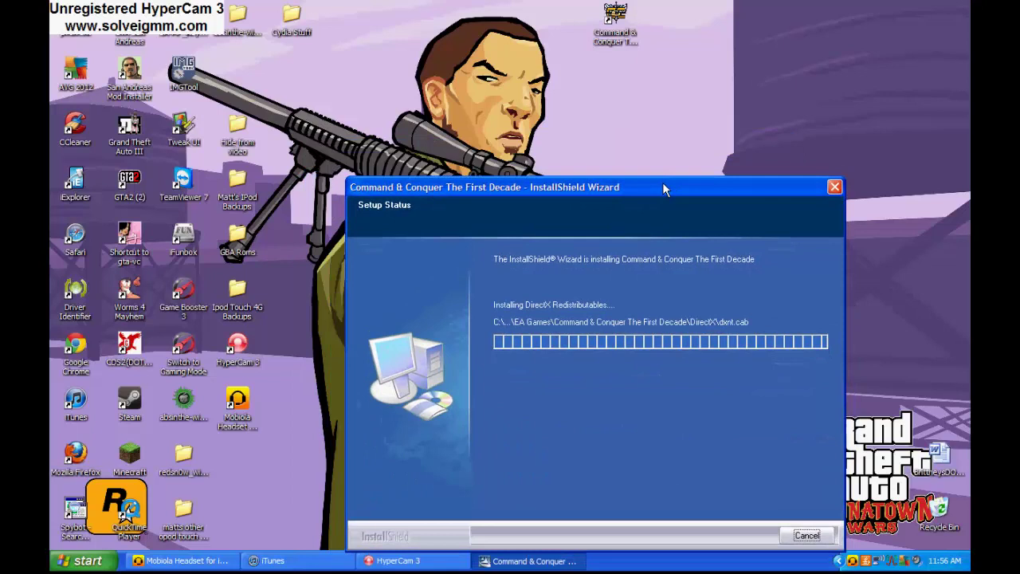
left_click_drag(243, 69, 244, 71)
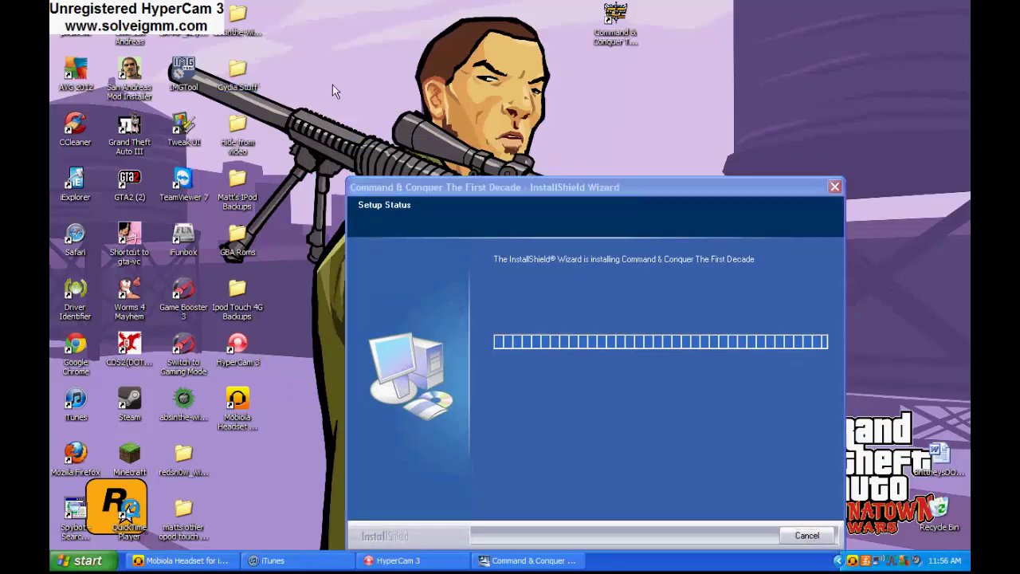
mouse_move(239, 296)
left_mouse_down()
mouse_move(351, 183)
mouse_move(415, 75)
mouse_move(342, 207)
mouse_move(248, 293)
left_mouse_up()
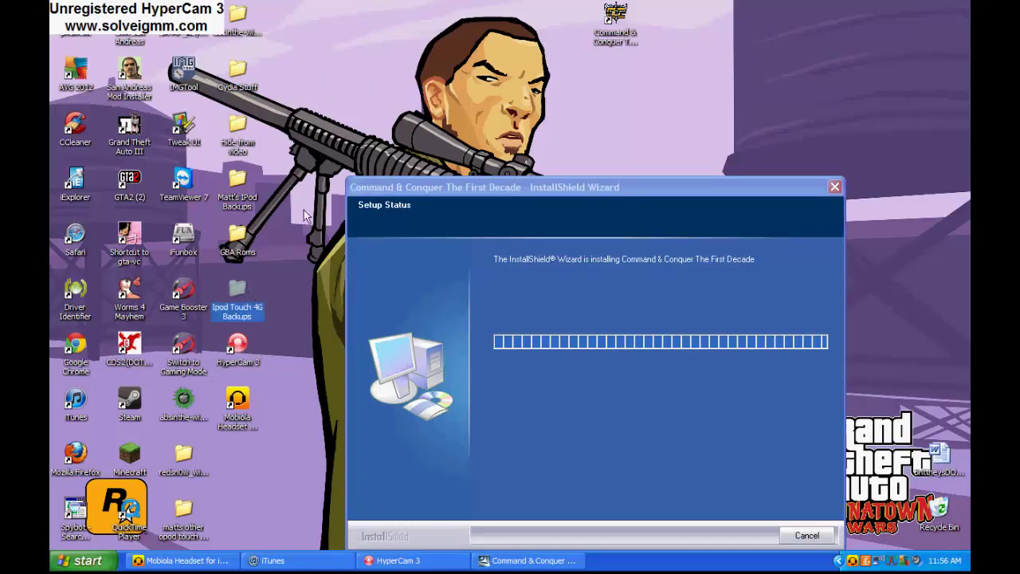
left_click(304, 210)
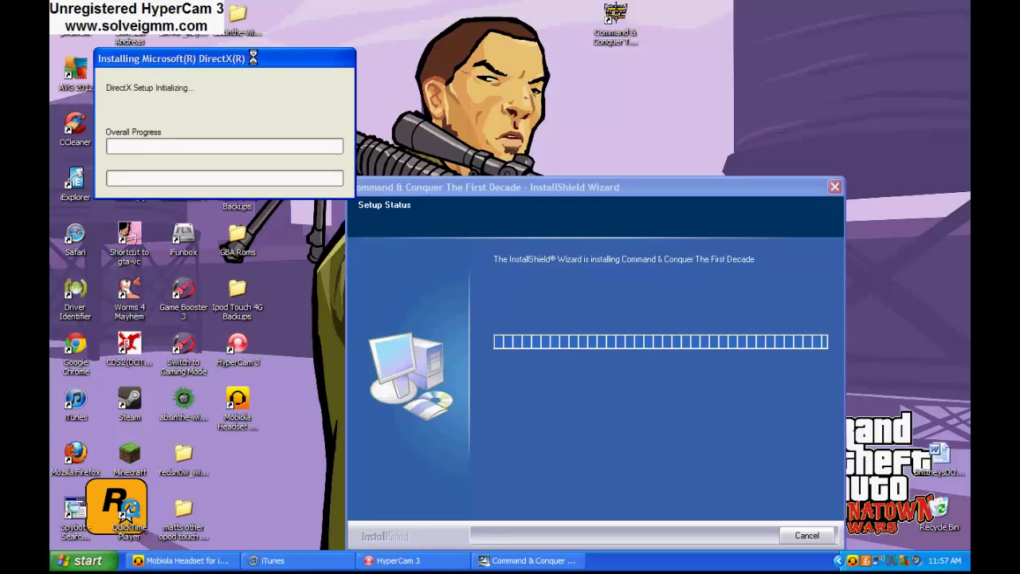
Step: Keep the DirectX Setup and installer windows in view while DirectX copies its runtime files
left_click_drag(252, 58, 238, 17)
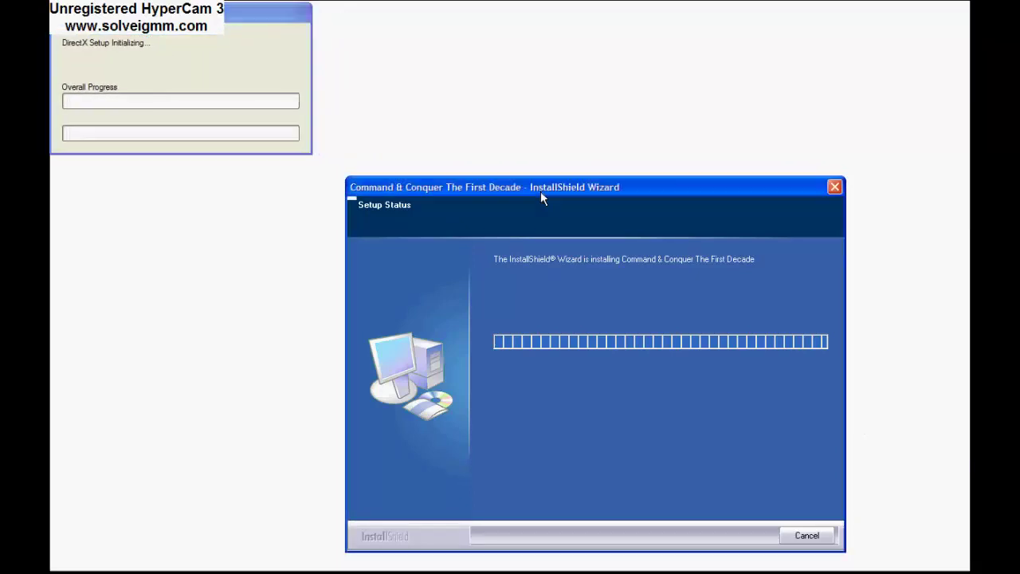
left_click_drag(541, 191, 511, 73)
left_click_drag(527, 203, 500, 33)
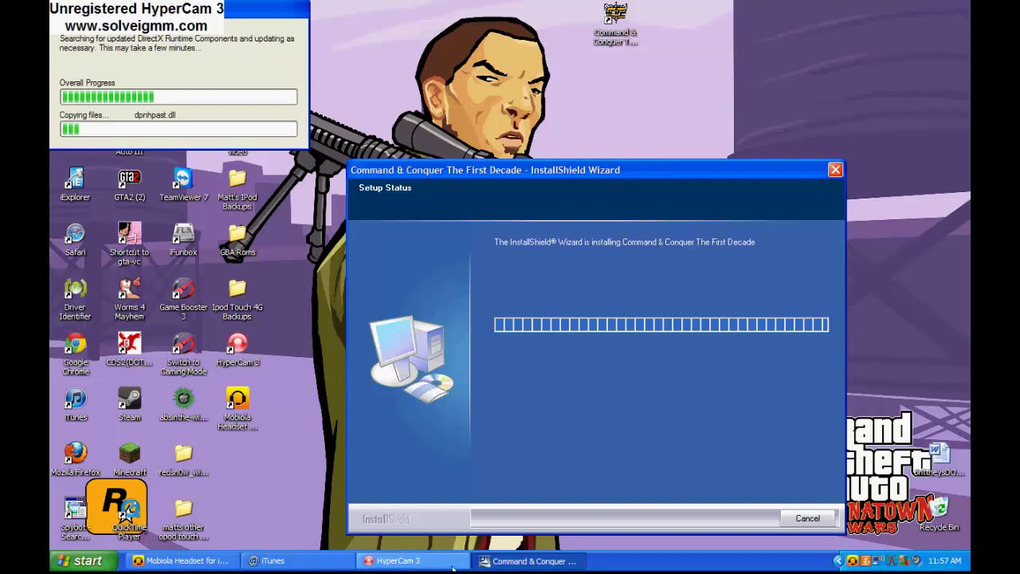
left_click(399, 561)
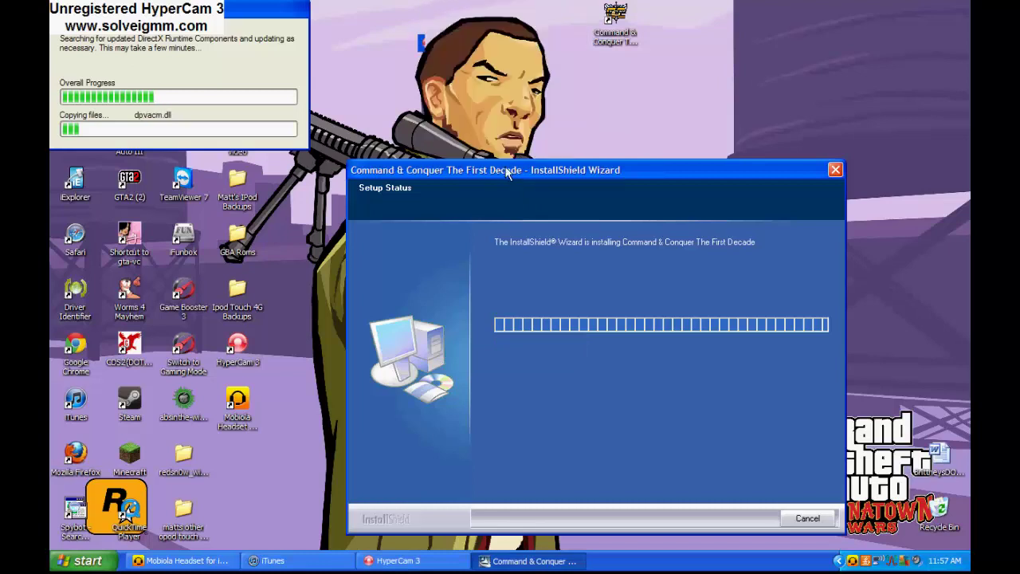
left_click_drag(507, 170, 626, 173)
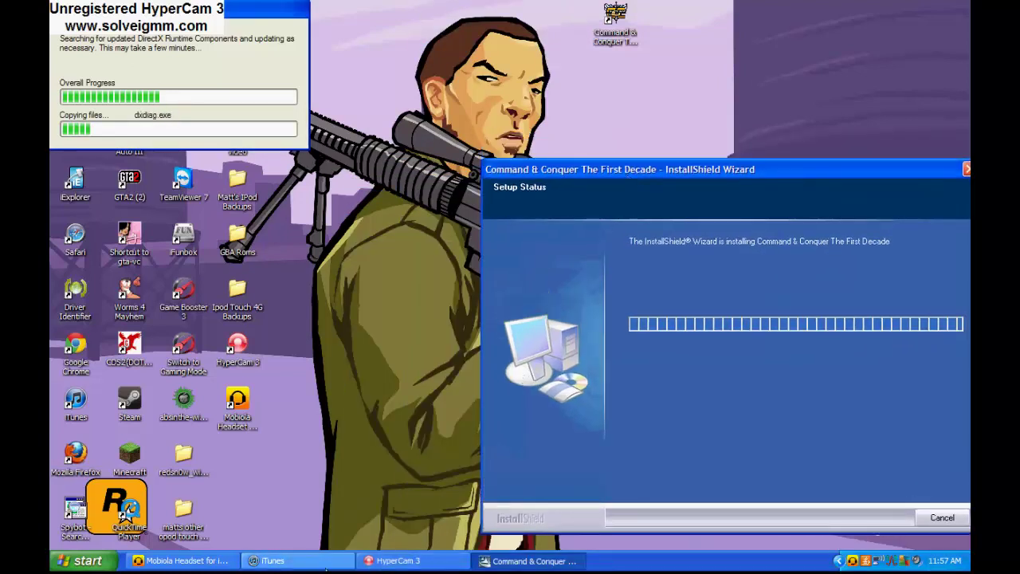
left_click(384, 561)
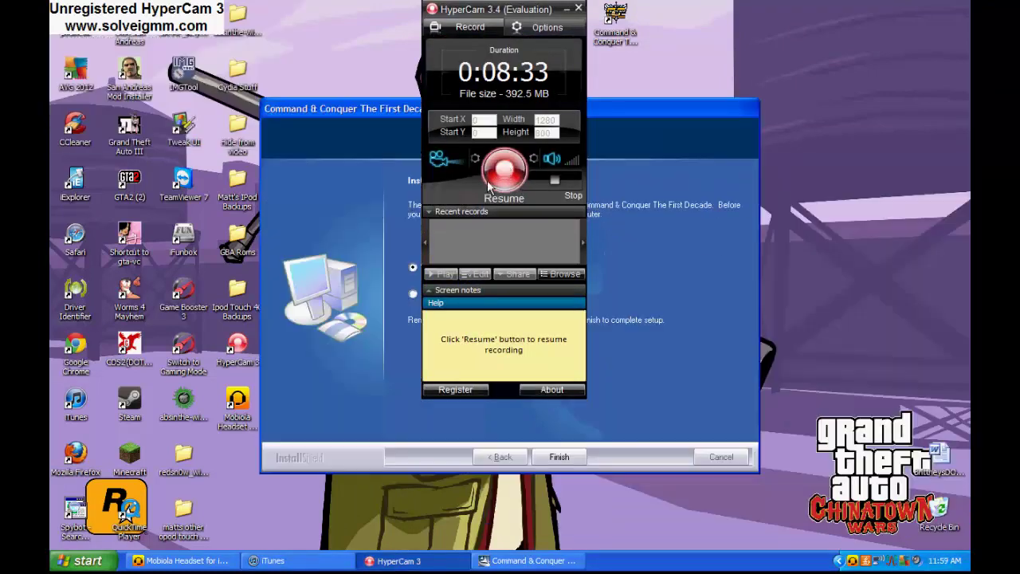
Step: Choose 'No, I will restart my computer later' and finish the Command & Conquer installer
left_click(487, 181)
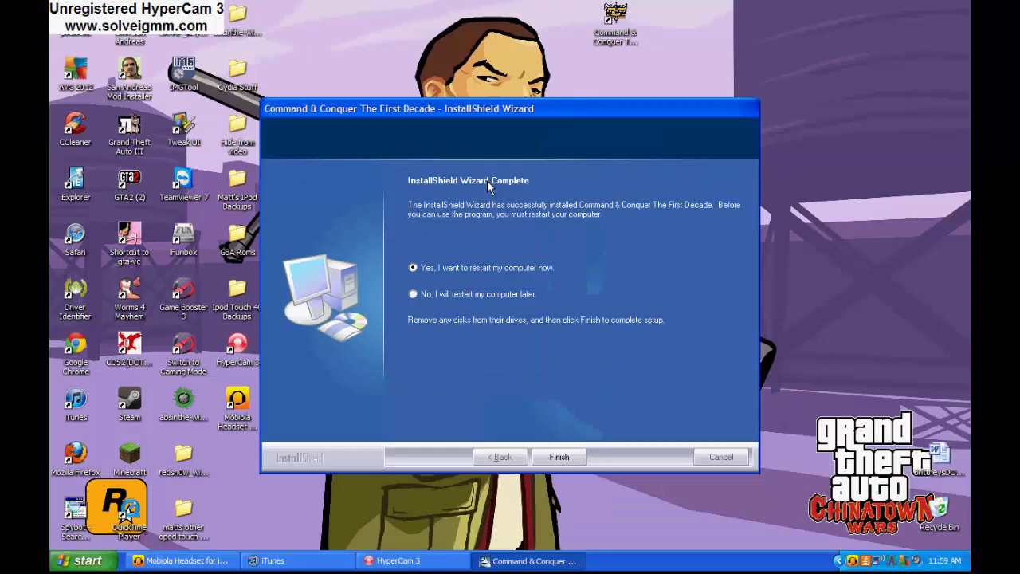
left_click_drag(438, 104, 440, 70)
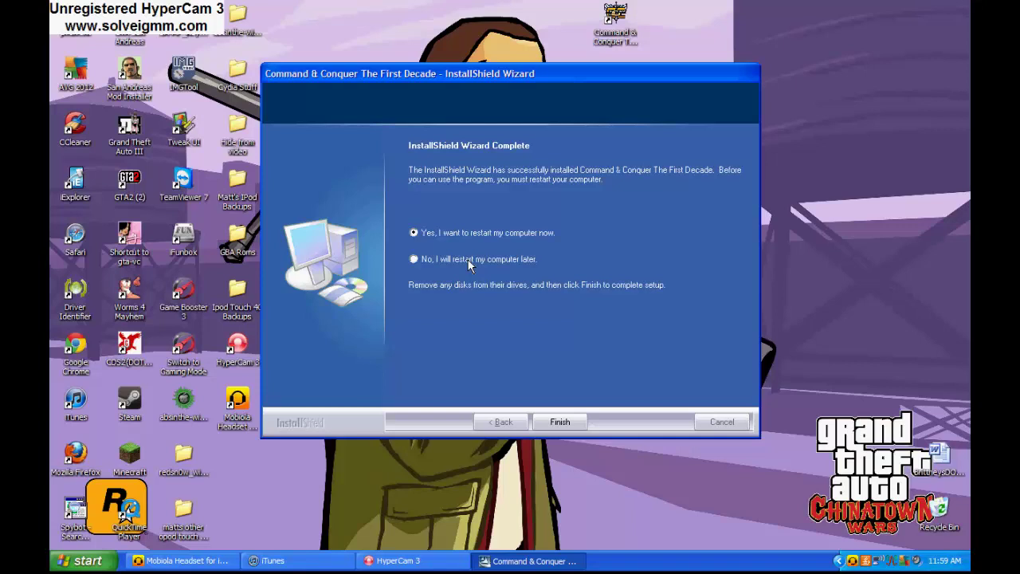
left_click(415, 259)
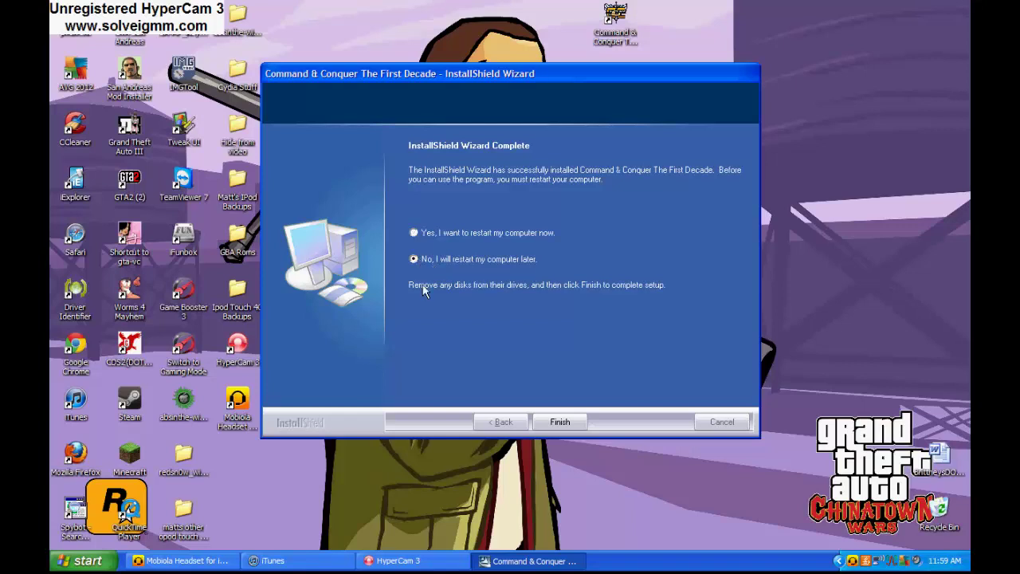
left_click(562, 422)
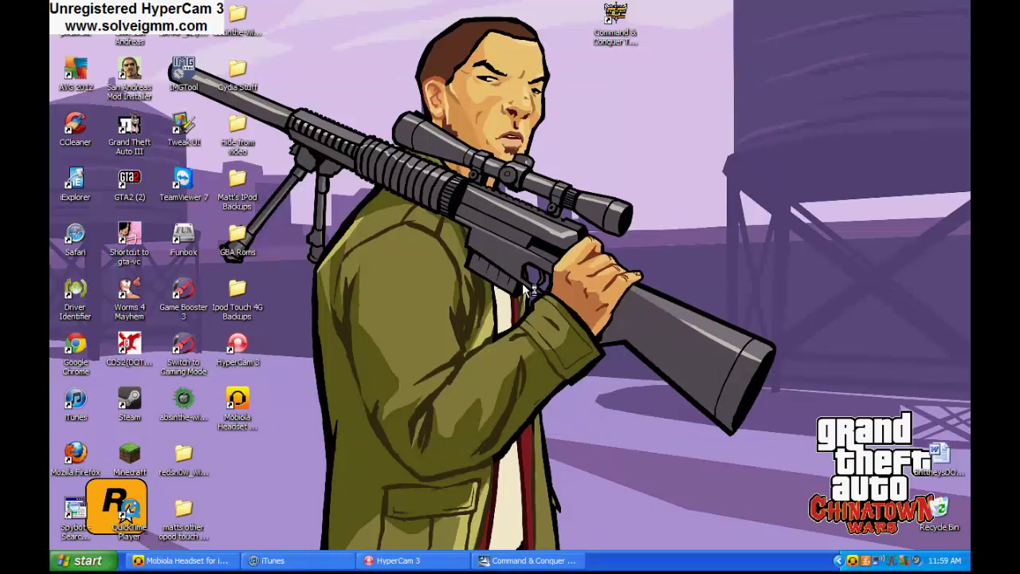
Step: Launch Command & Conquer The First Decade from its desktop shortcut, selecting REGISTER LATER for EA registration
left_click(619, 21)
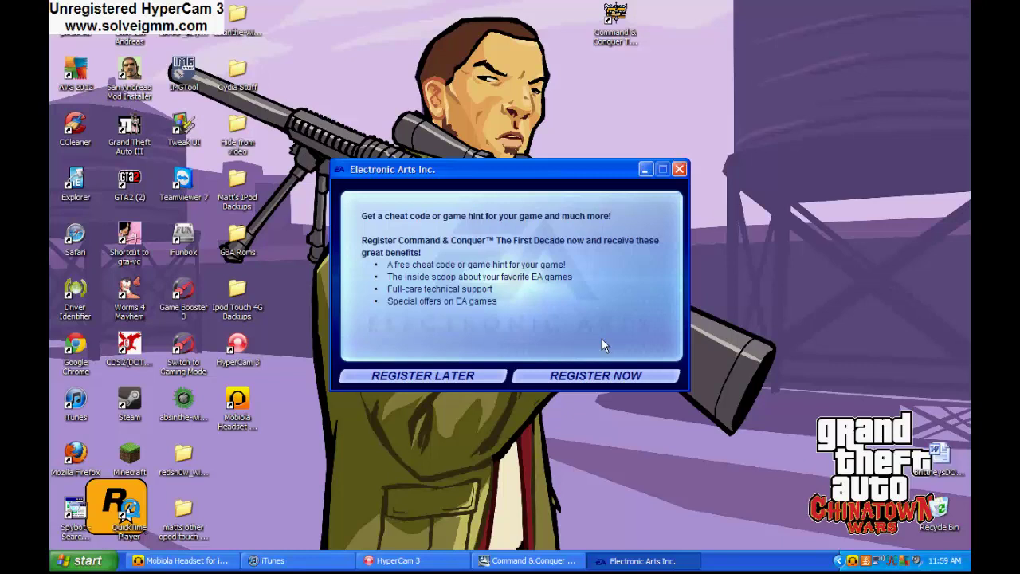
left_click(430, 377)
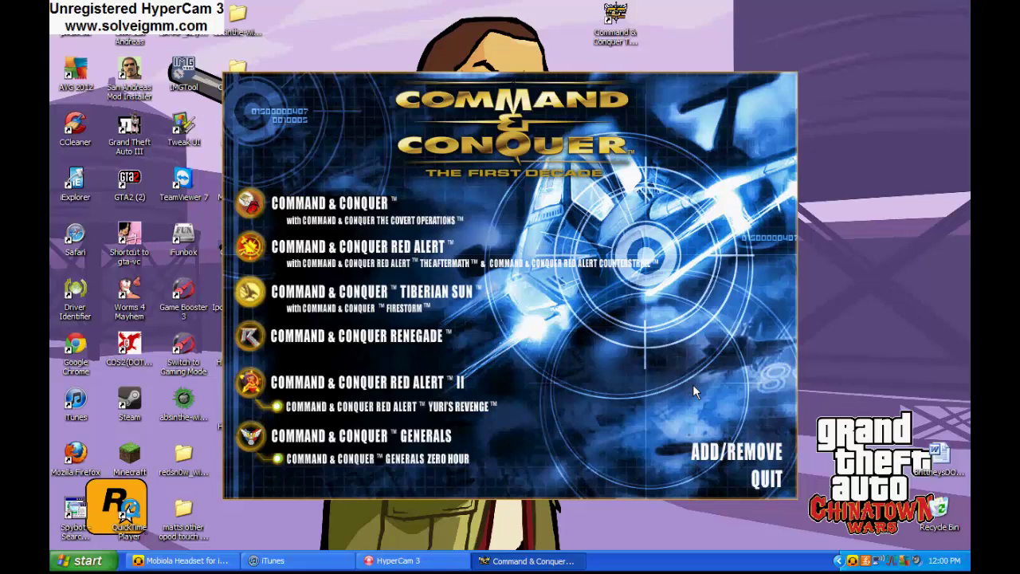
left_click(396, 560)
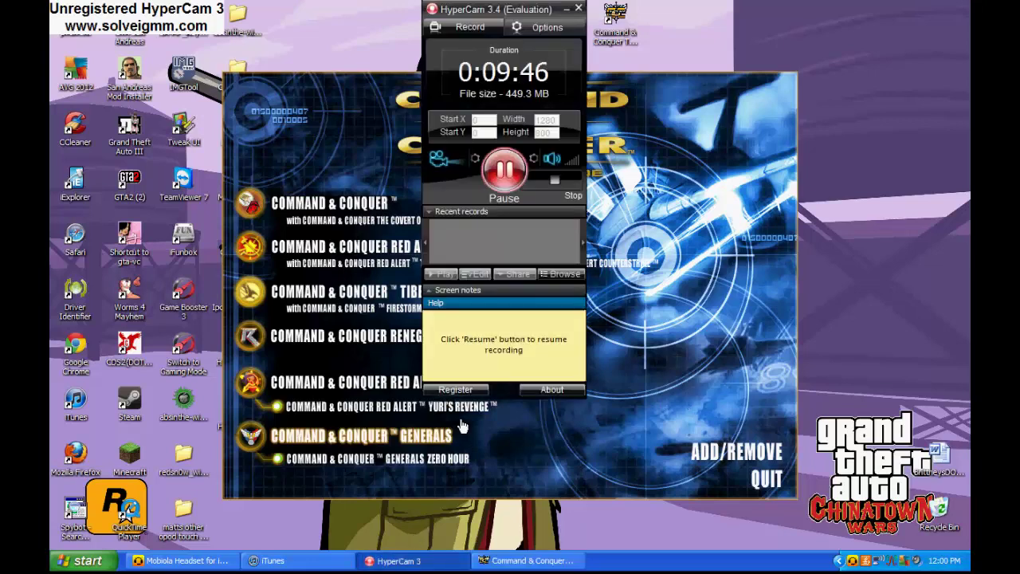